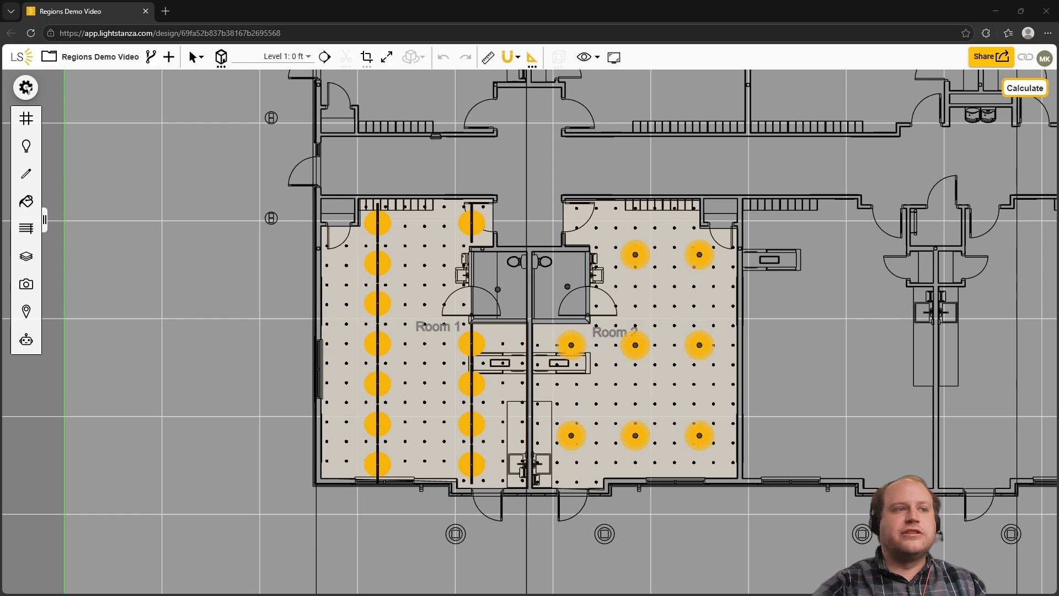
# Step: Open the calculation grid regions and display the Calculation 2 results in the lighting plan
pyautogui.click(22, 119)
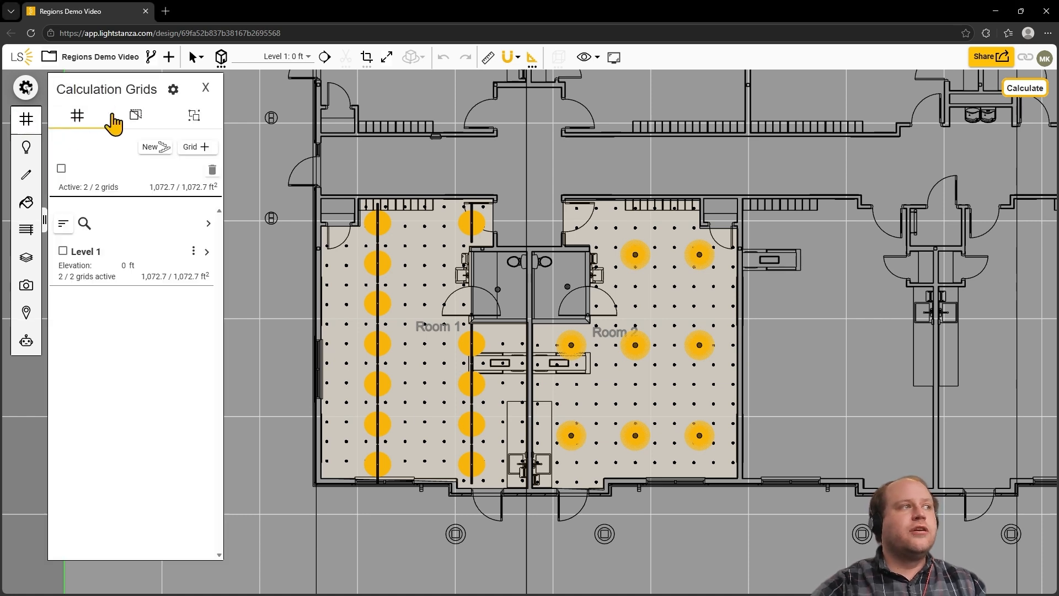
pyautogui.click(136, 118)
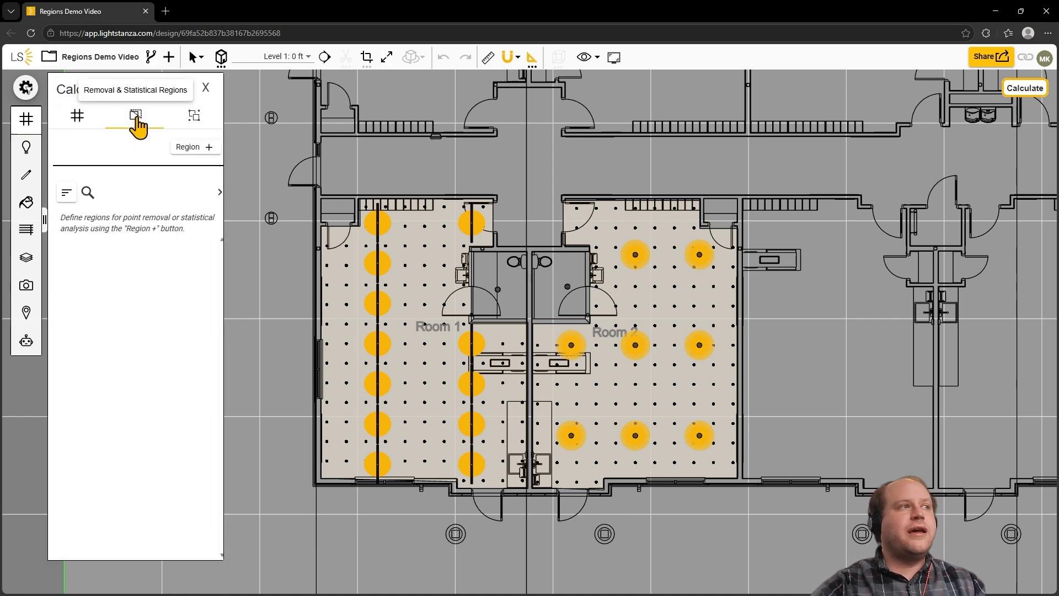
pyautogui.click(205, 148)
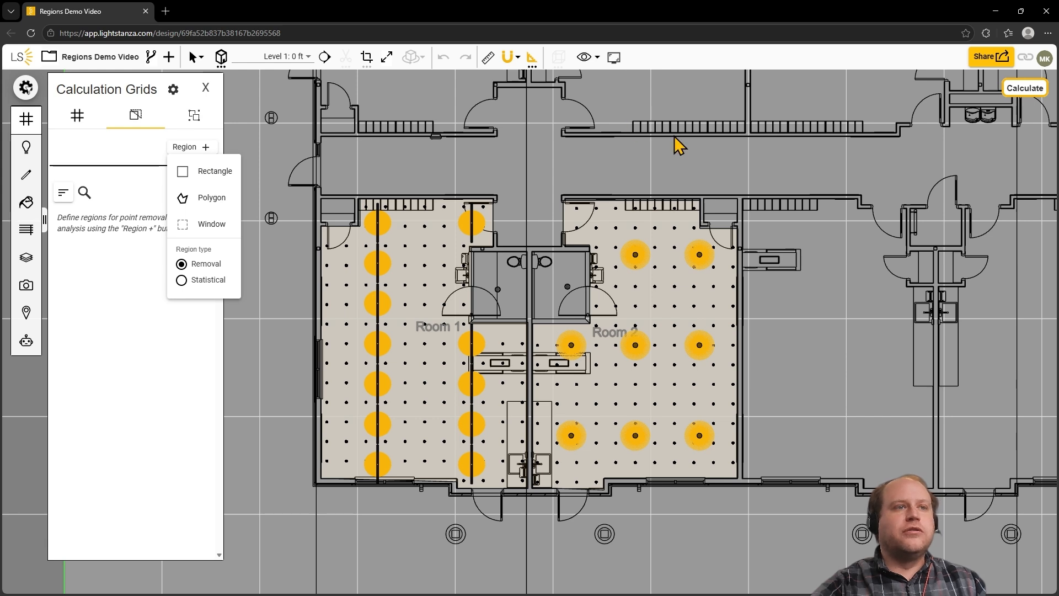
pyautogui.click(1021, 92)
pyautogui.click(1021, 98)
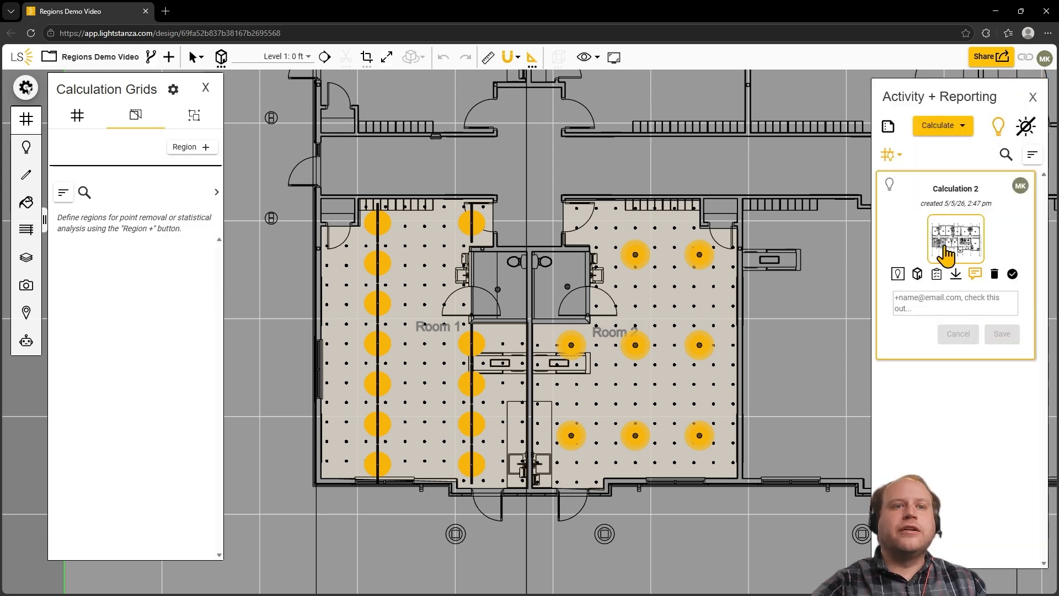
pyautogui.click(898, 274)
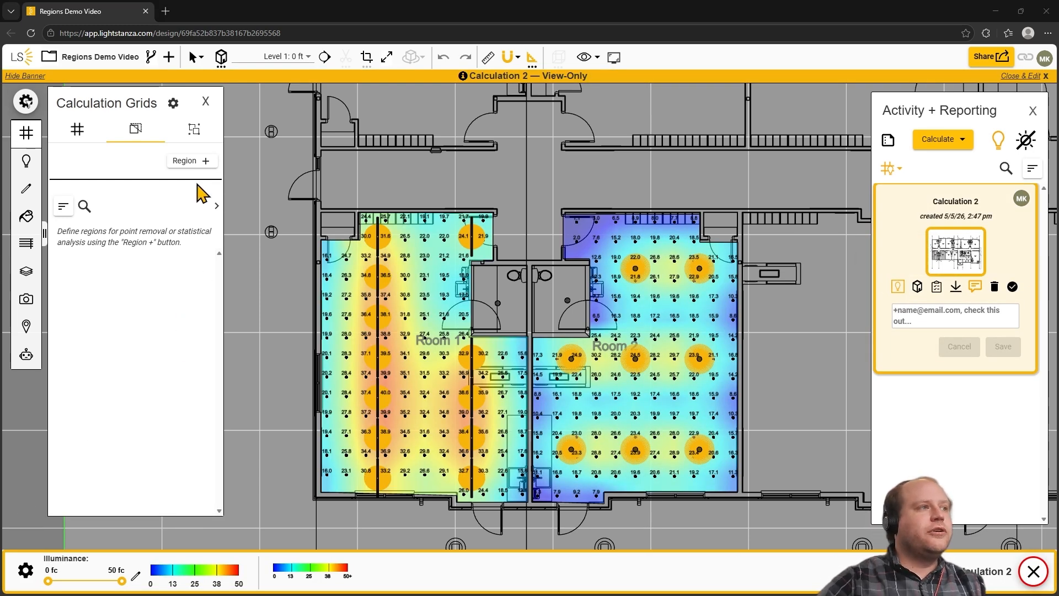
# Step: Create and save a rectangular removal region of about 37.9 ft² over the two uppermost rows of grid points in Room 2
pyautogui.click(209, 166)
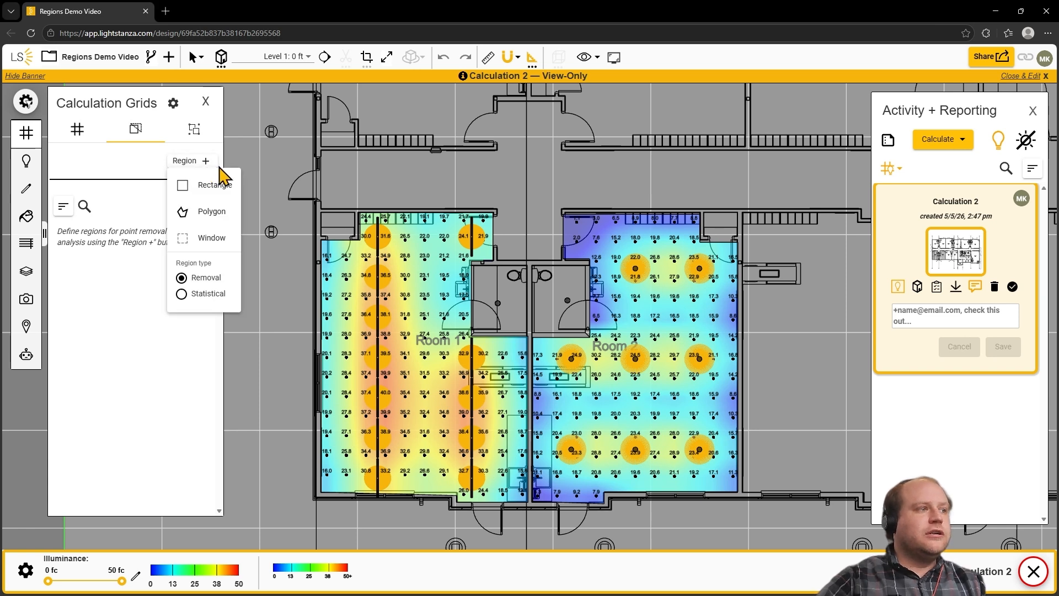
pyautogui.click(231, 193)
pyautogui.scroll(3, 605, 210)
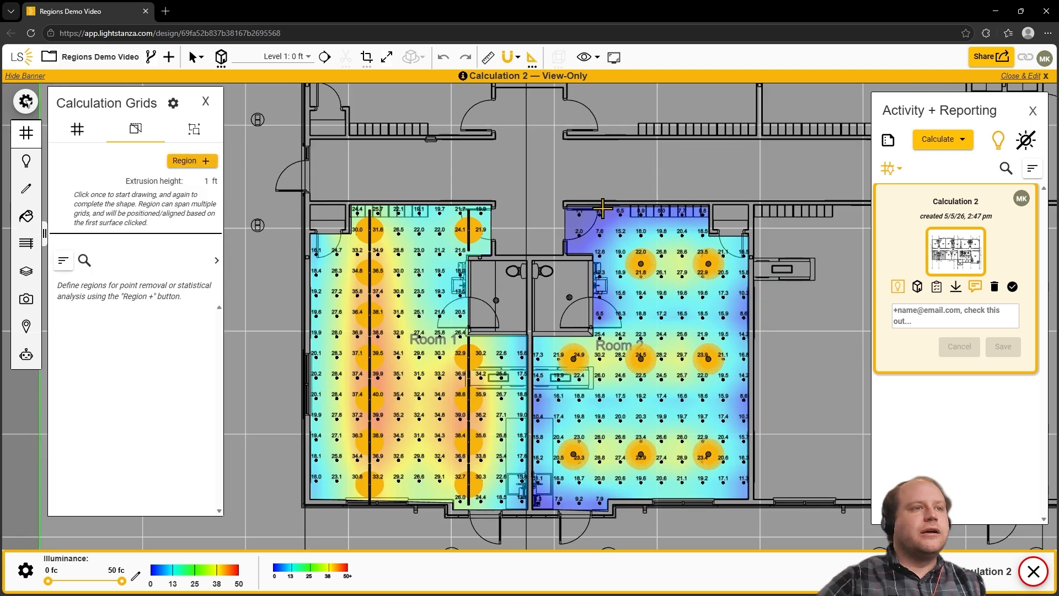
pyautogui.scroll(1, 502, 304)
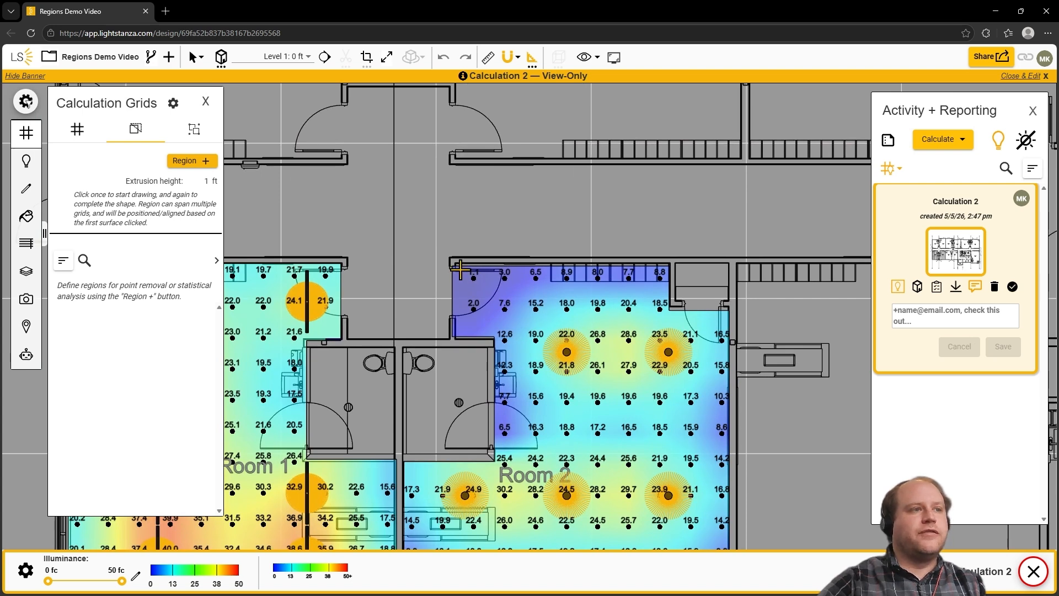
pyautogui.click(460, 270)
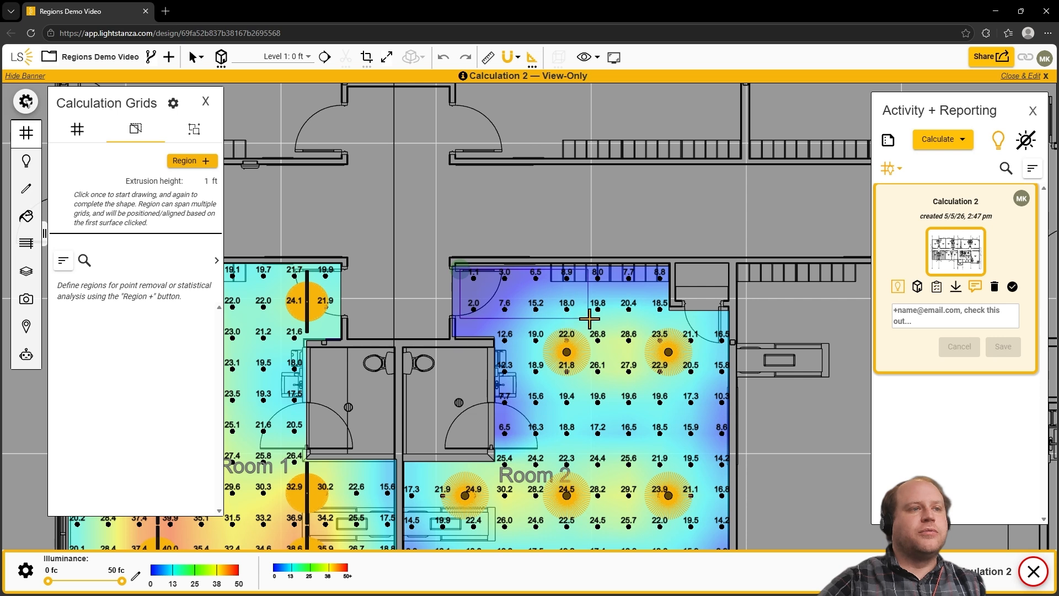
pyautogui.click(646, 319)
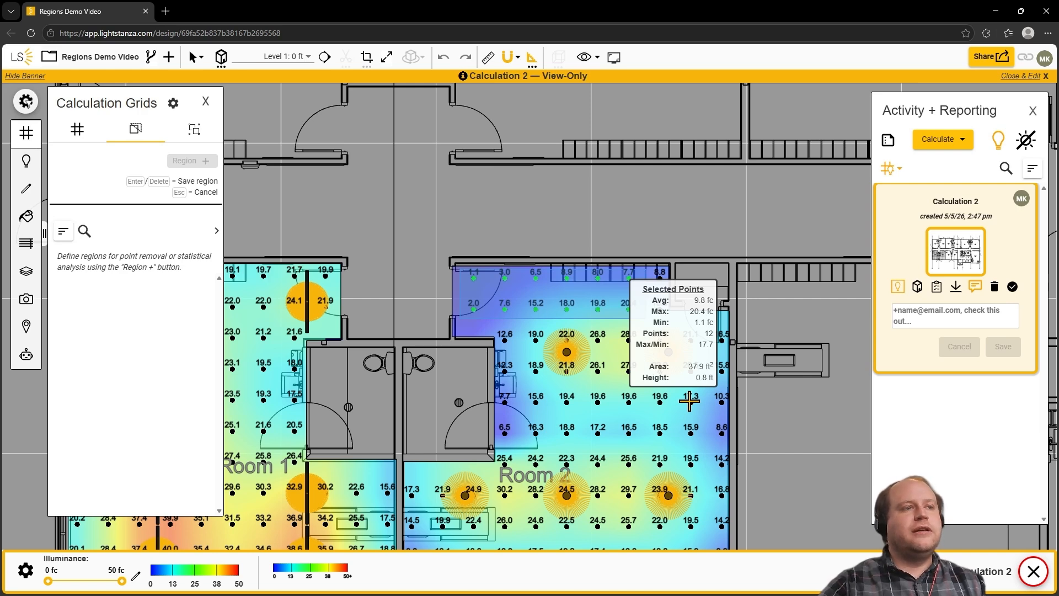
pyautogui.press('Delete')
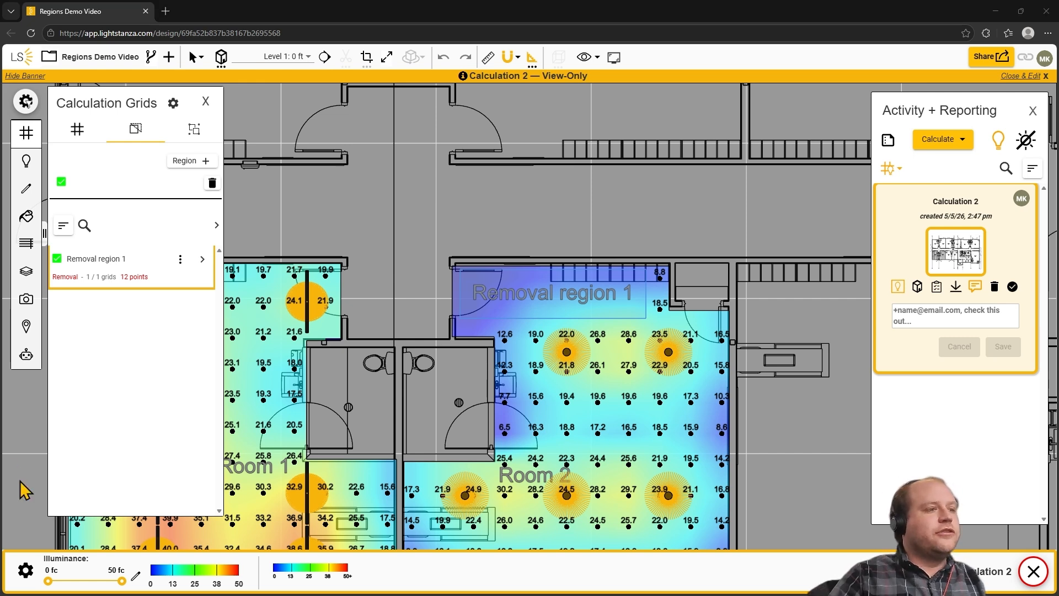
# Step: Create and save a four-sided polygon removal region of about 333.4 ft² spanning the lower parts of Room 1 and Room 2
pyautogui.click(191, 165)
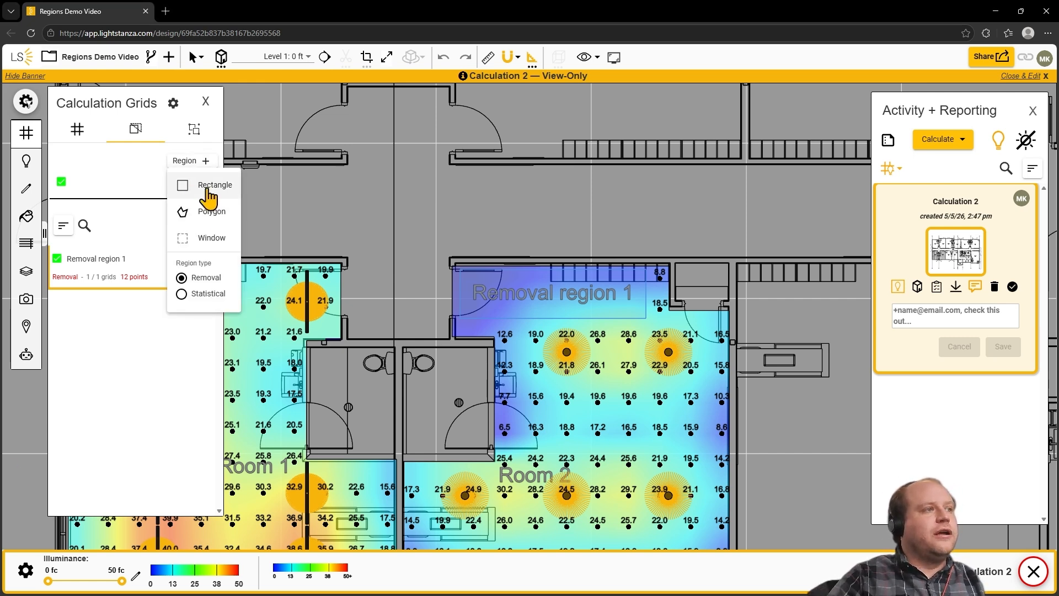
pyautogui.click(223, 215)
pyautogui.moveTo(375, 451); pyautogui.dragTo(503, 276, button='middle')
pyautogui.scroll(-3, 492, 345)
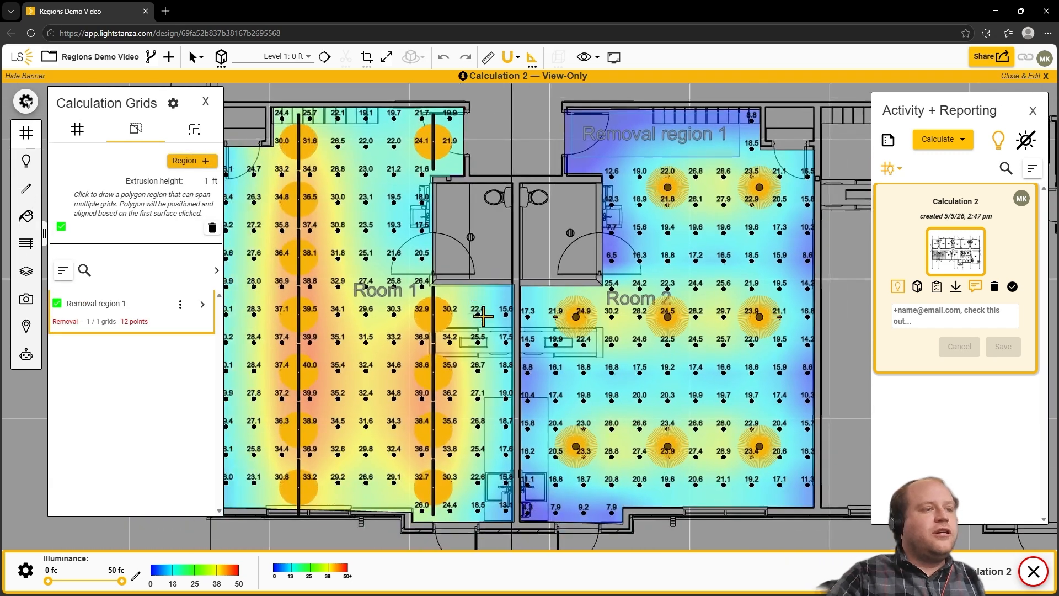
pyautogui.scroll(-1, 492, 345)
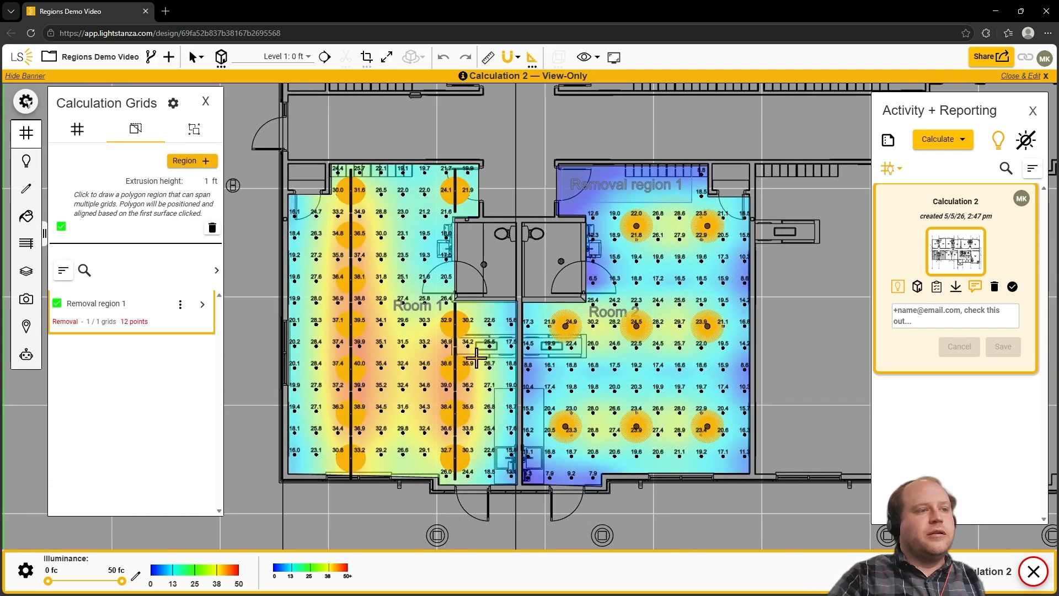
pyautogui.click(427, 353)
pyautogui.click(616, 302)
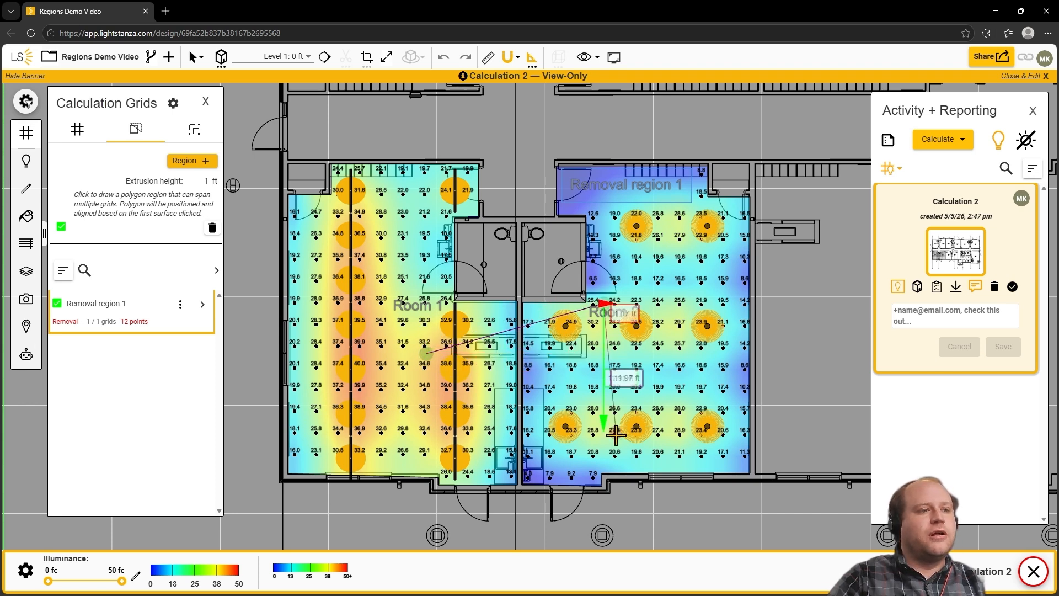
pyautogui.click(615, 439)
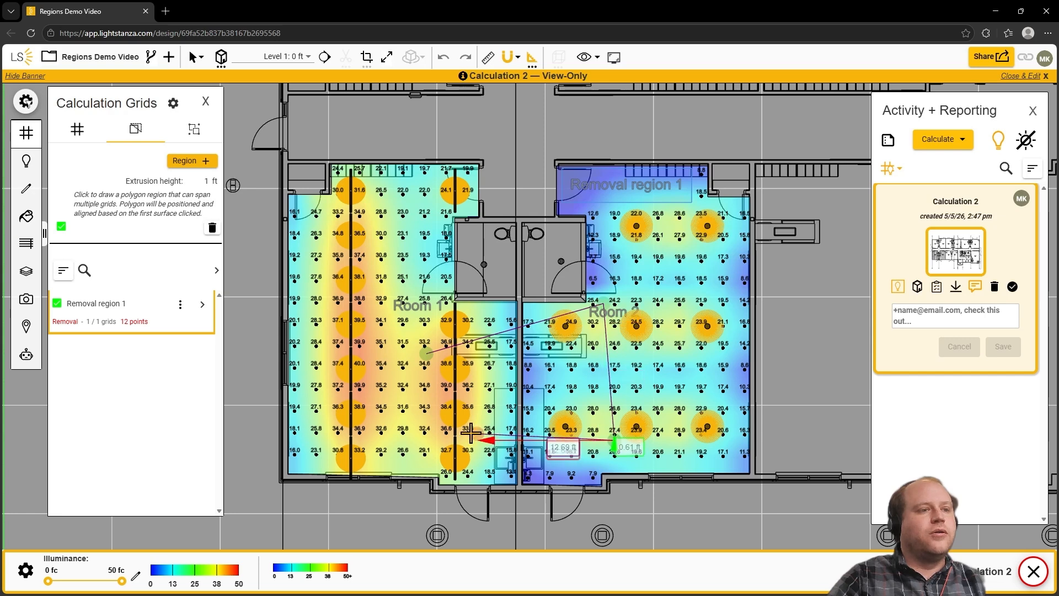
pyautogui.doubleClick(423, 428)
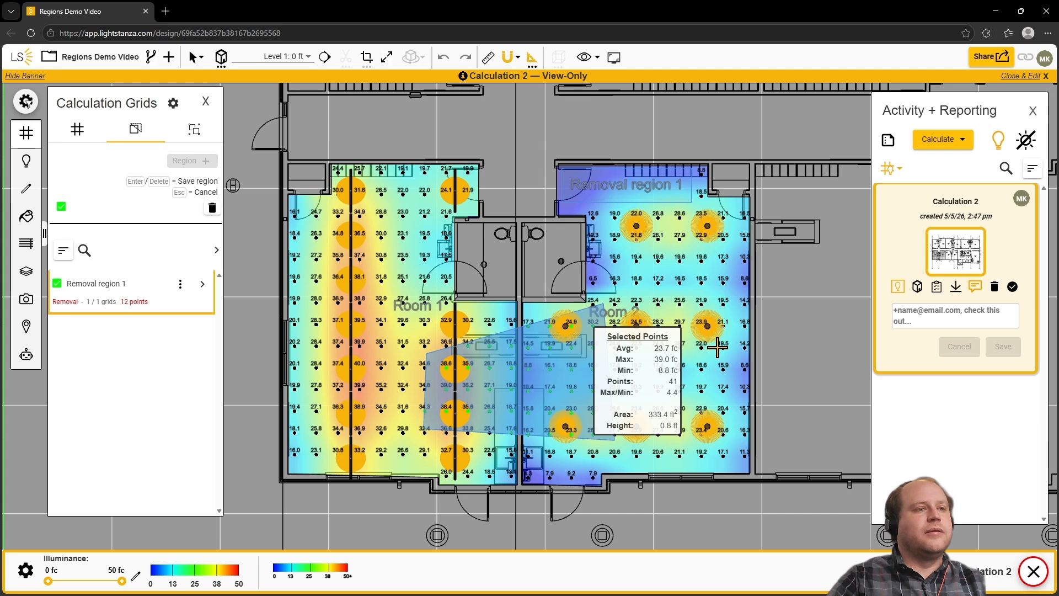
pyautogui.press('Return')
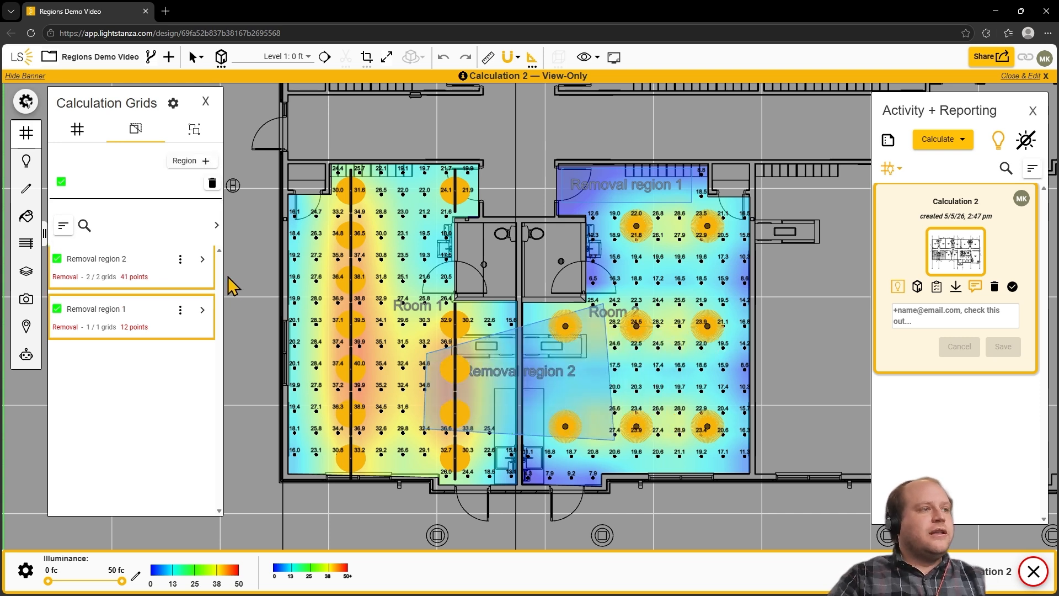
# Step: Expand the polygon removal region's list of intersecting grids and rename the region "Region Name 2"
pyautogui.click(202, 260)
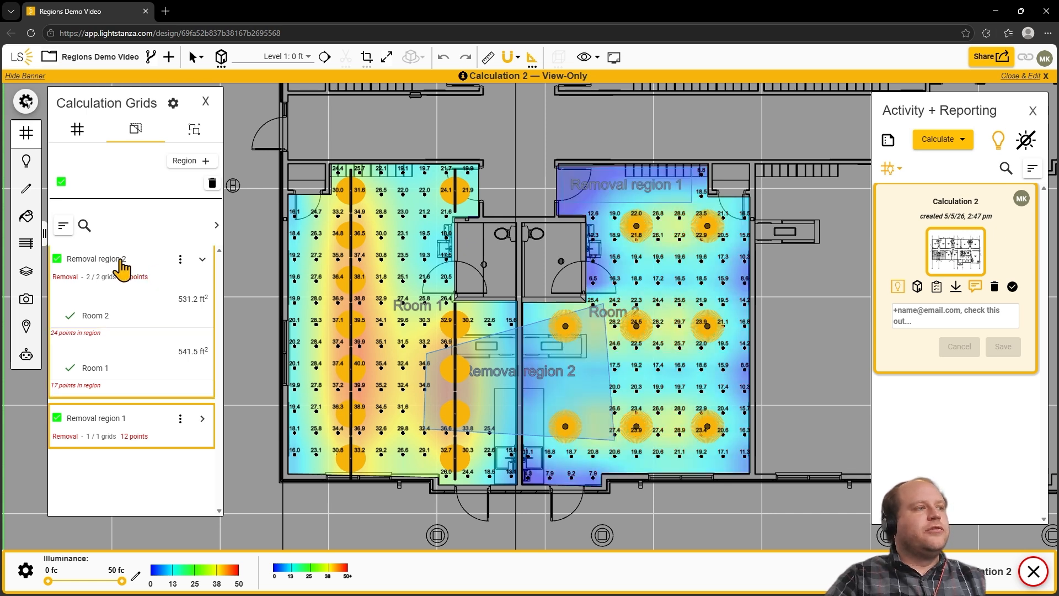
pyautogui.doubleClick(120, 259)
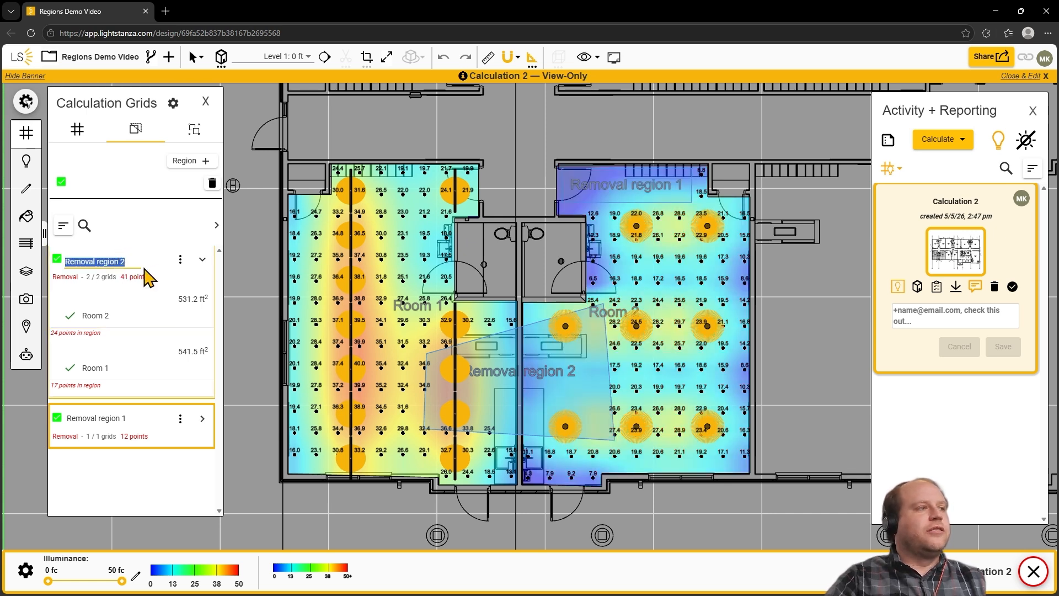
pyautogui.write('Region Name 2')
pyautogui.press('Return')
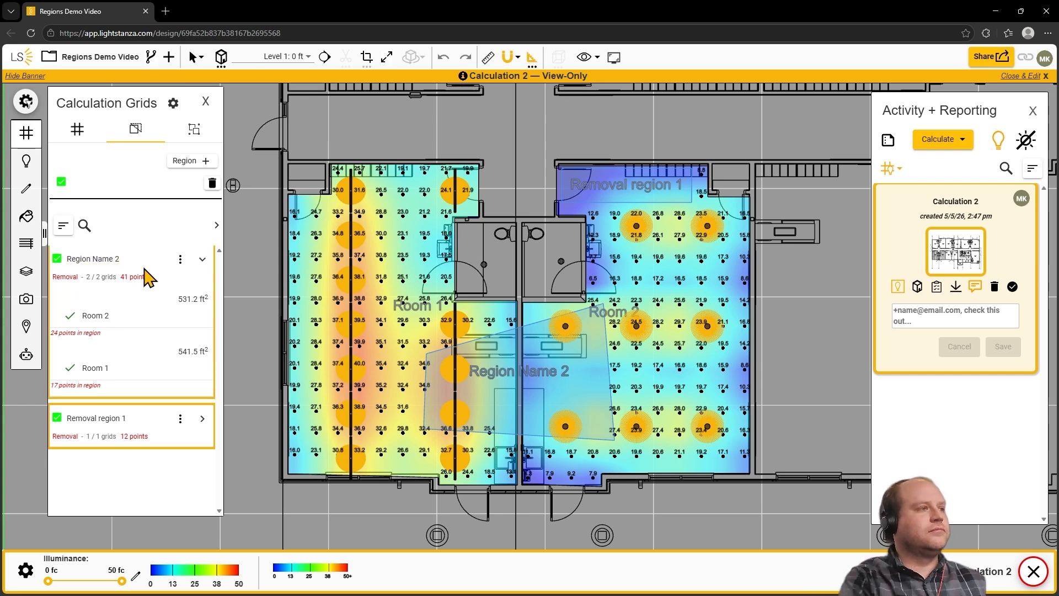
# Step: Deselect all regions and window-select an area of about 79.7 ft² in the upper part of Room 1 as a saved removal region
pyautogui.click(61, 181)
pyautogui.click(197, 161)
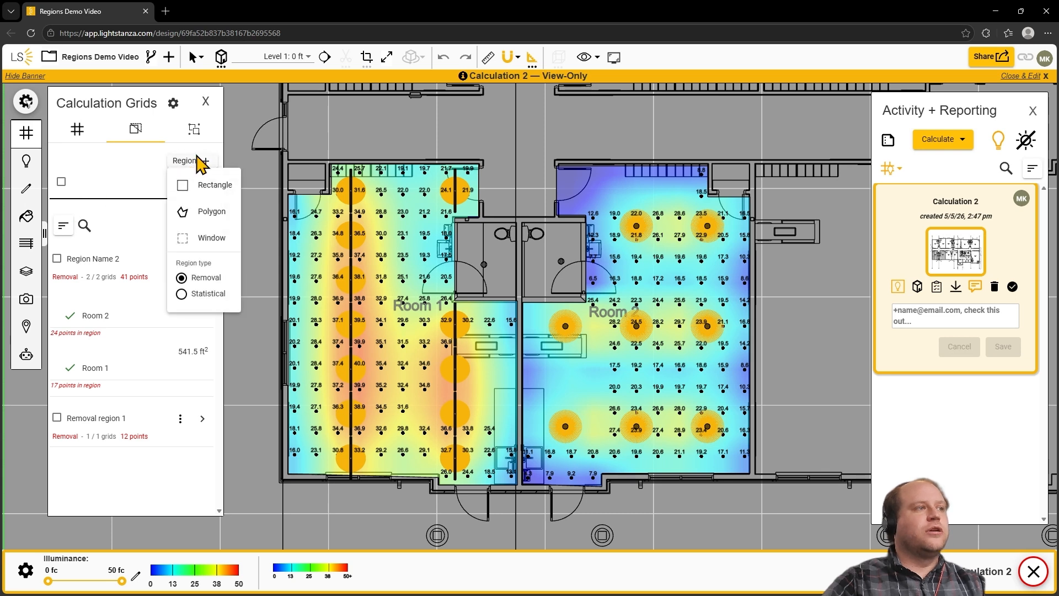
pyautogui.click(212, 243)
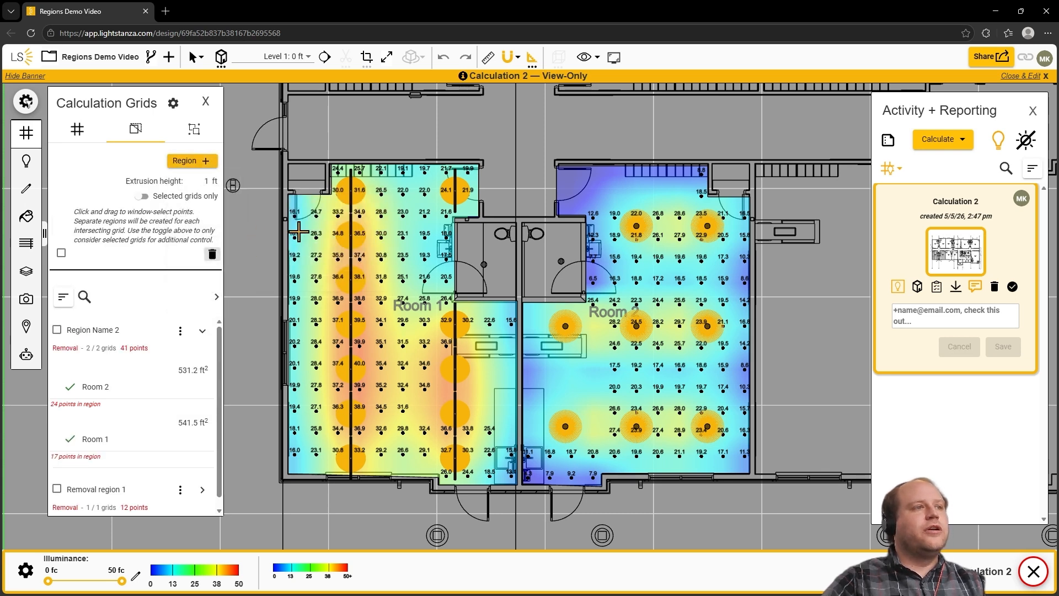
pyautogui.moveTo(309, 205); pyautogui.dragTo(430, 281)
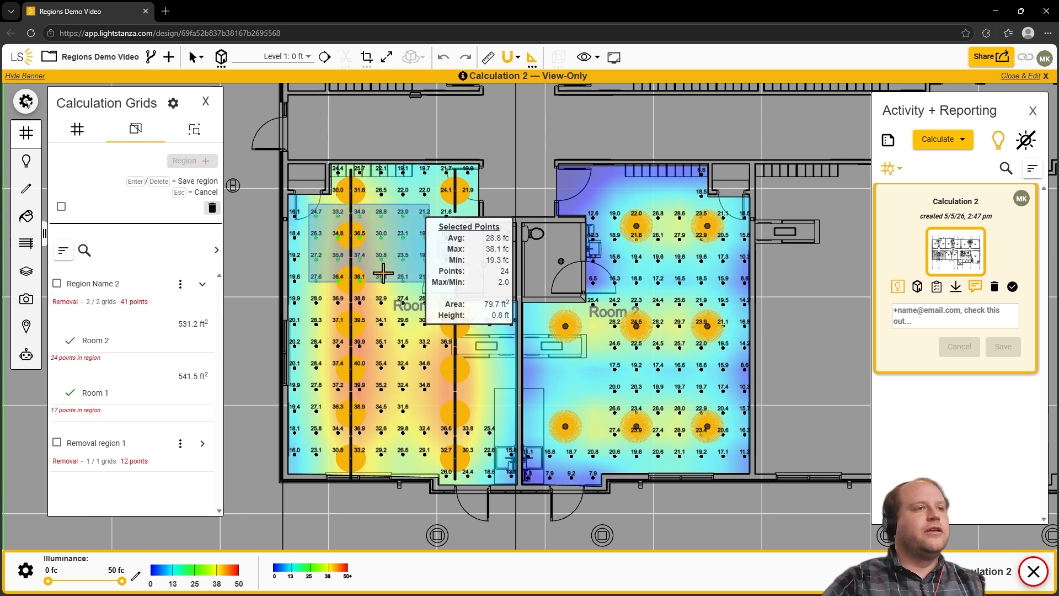
pyautogui.press('Delete')
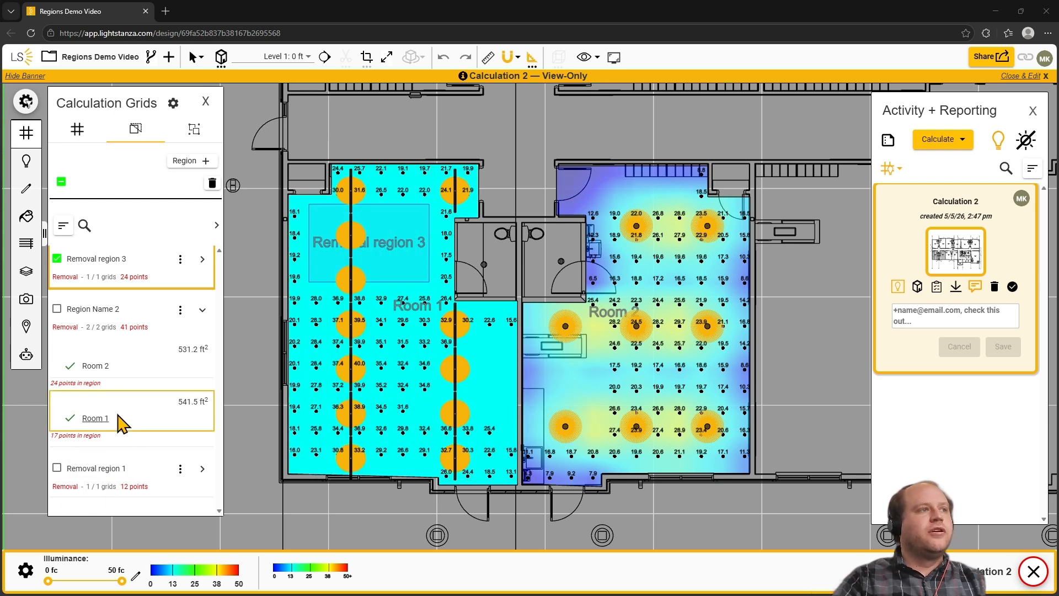
# Step: Select all removal regions and delete them
pyautogui.click(61, 182)
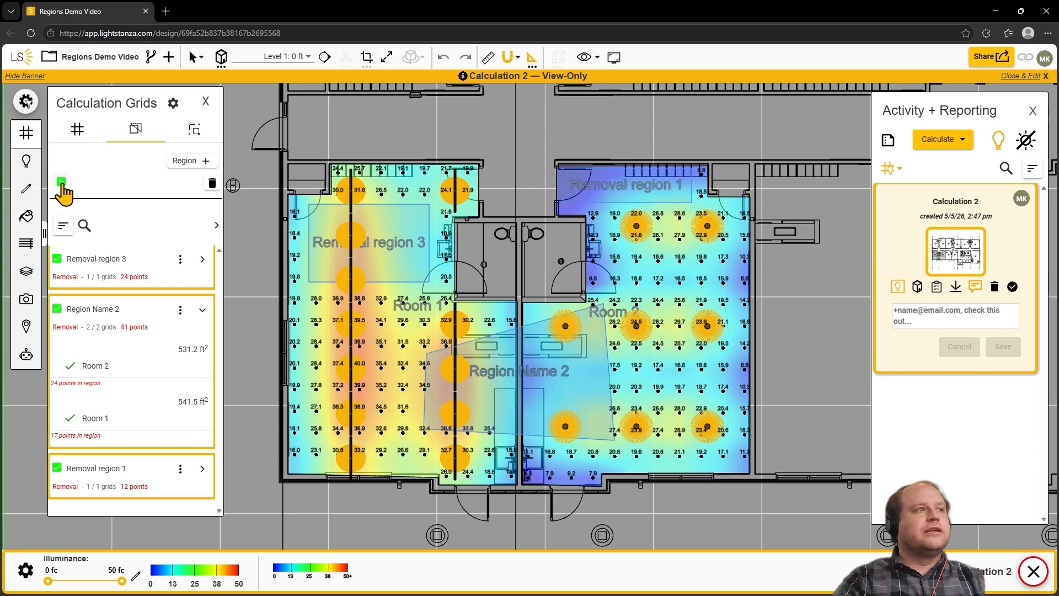
pyautogui.click(212, 184)
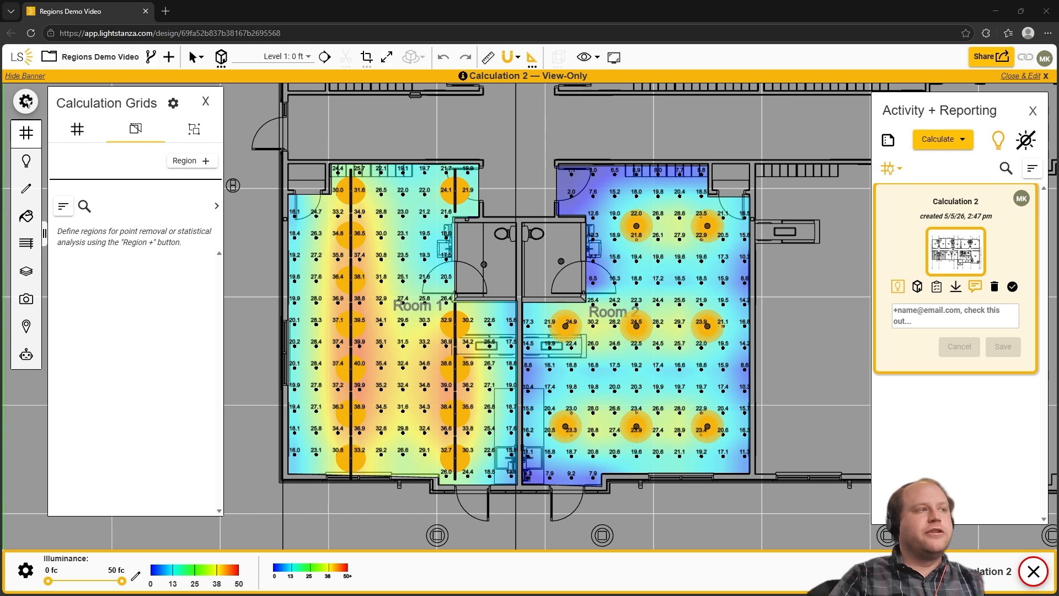
# Step: Create and save a rectangular statistical region of about 147.6 ft² across the middle of Room 2
pyautogui.click(199, 162)
pyautogui.click(220, 289)
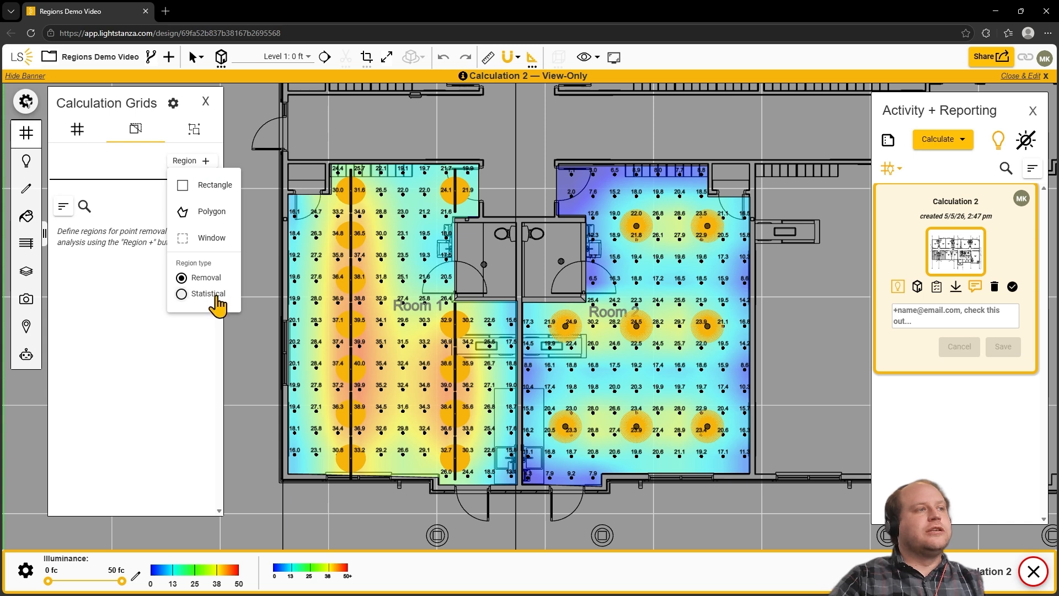
pyautogui.click(214, 184)
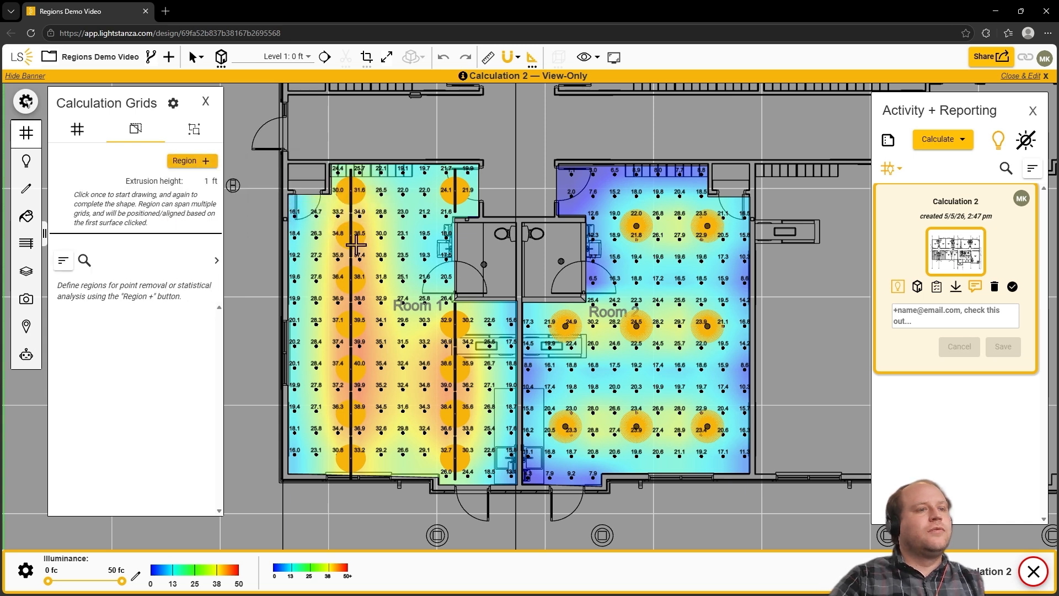
pyautogui.click(551, 311)
pyautogui.click(727, 410)
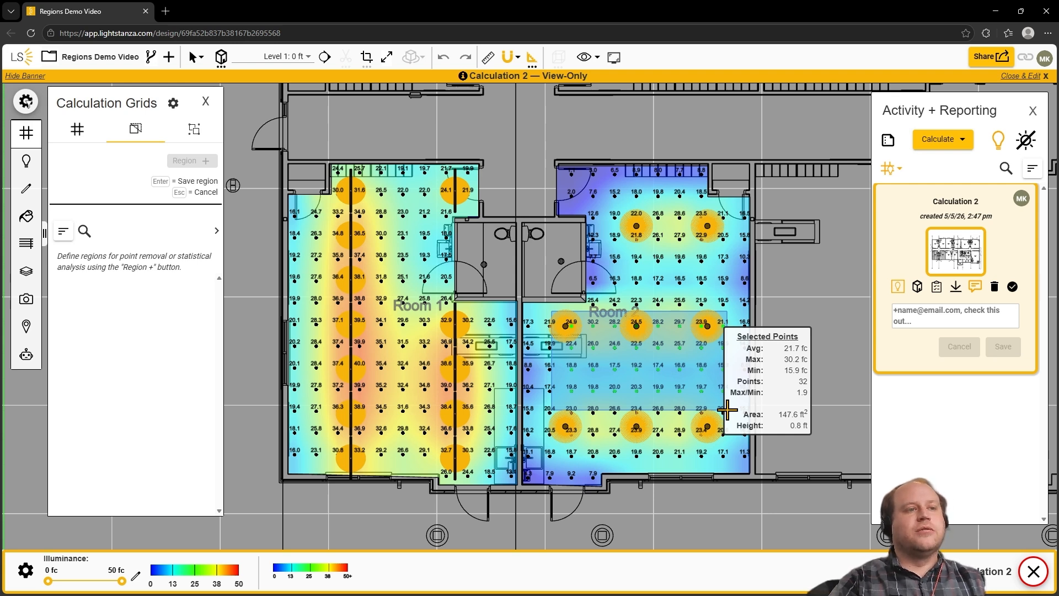
pyautogui.press('Return')
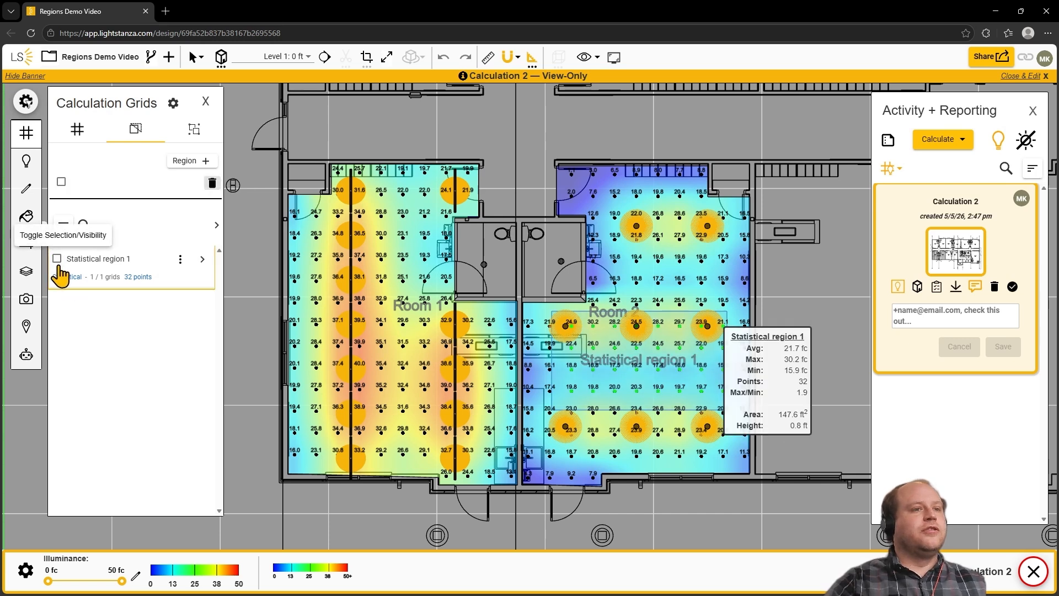
# Step: Turn the visibility of Statistical region 1 off, preview the region in the plan, and turn its visibility back on
pyautogui.click(58, 260)
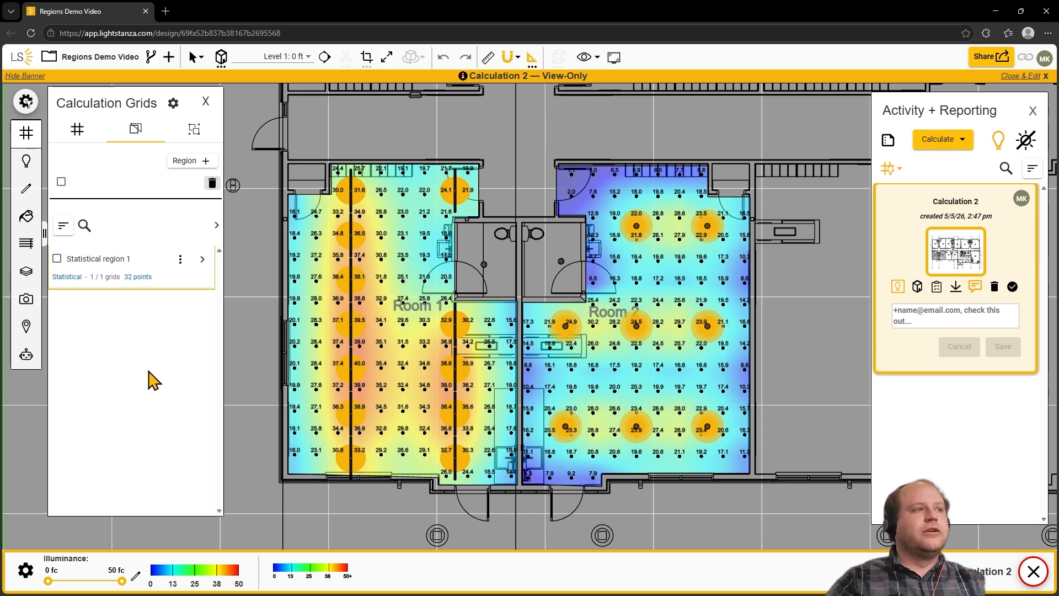
pyautogui.moveTo(168, 282)
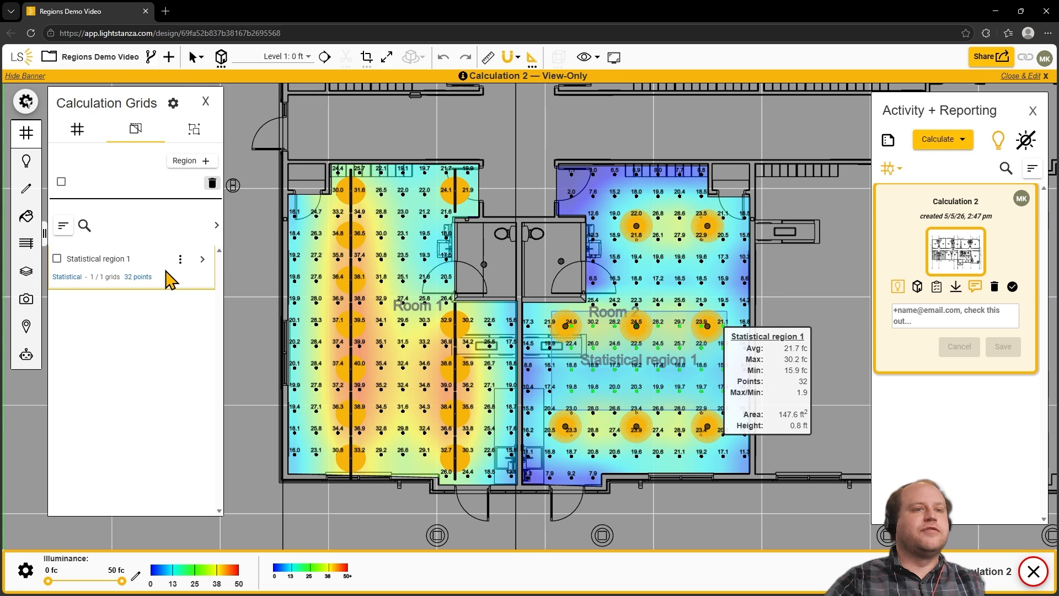
pyautogui.click(57, 259)
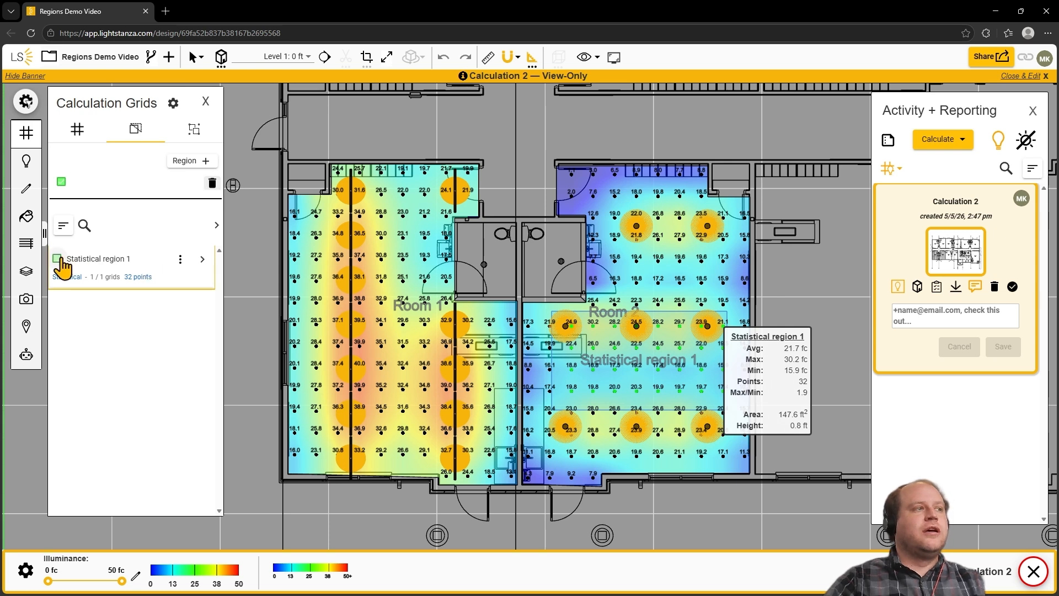